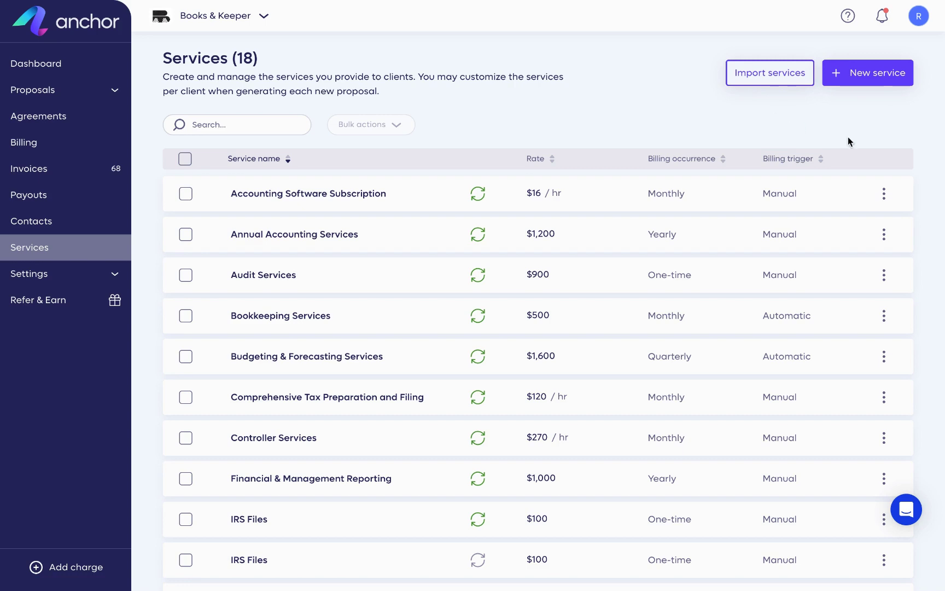
left_click(884, 194)
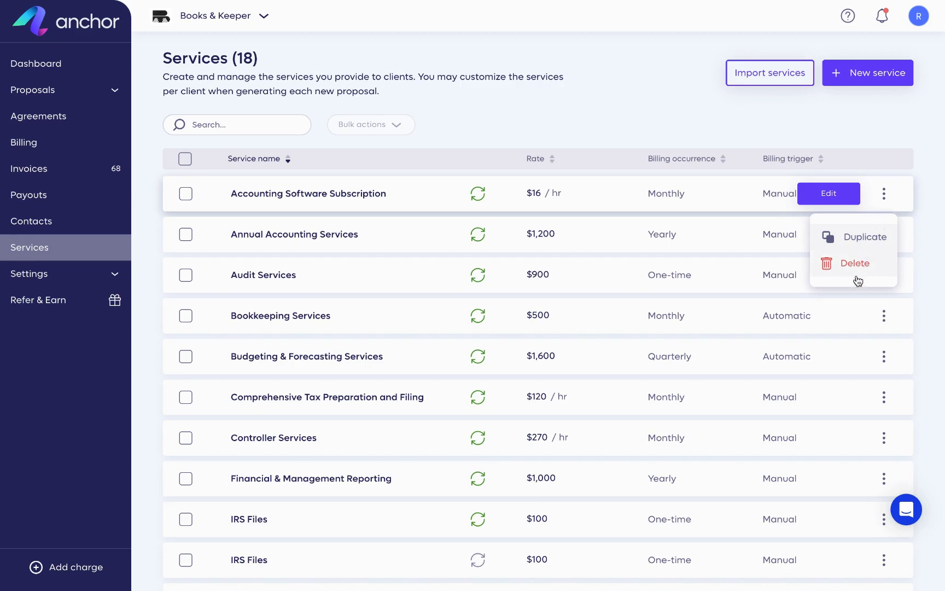
left_click(865, 143)
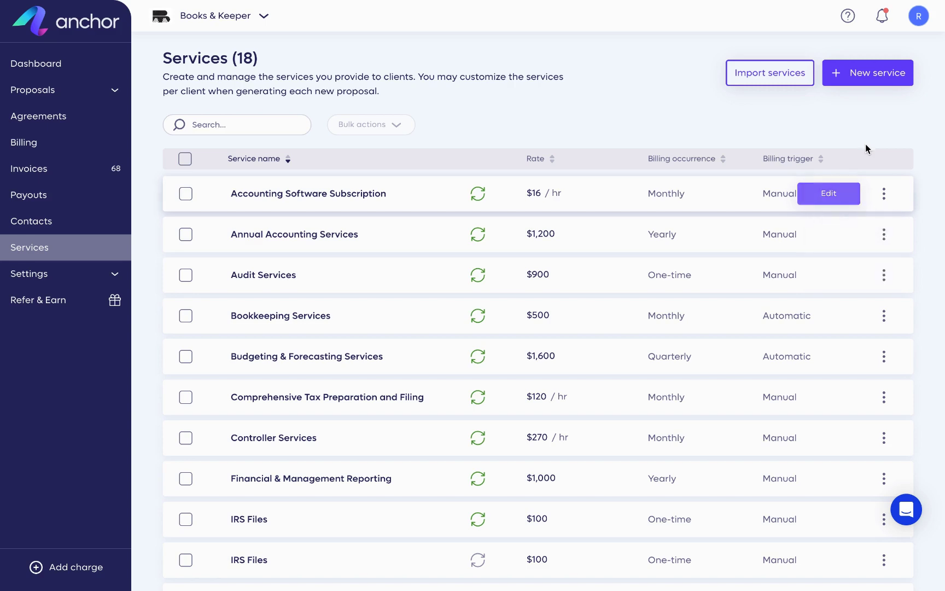
left_click(828, 204)
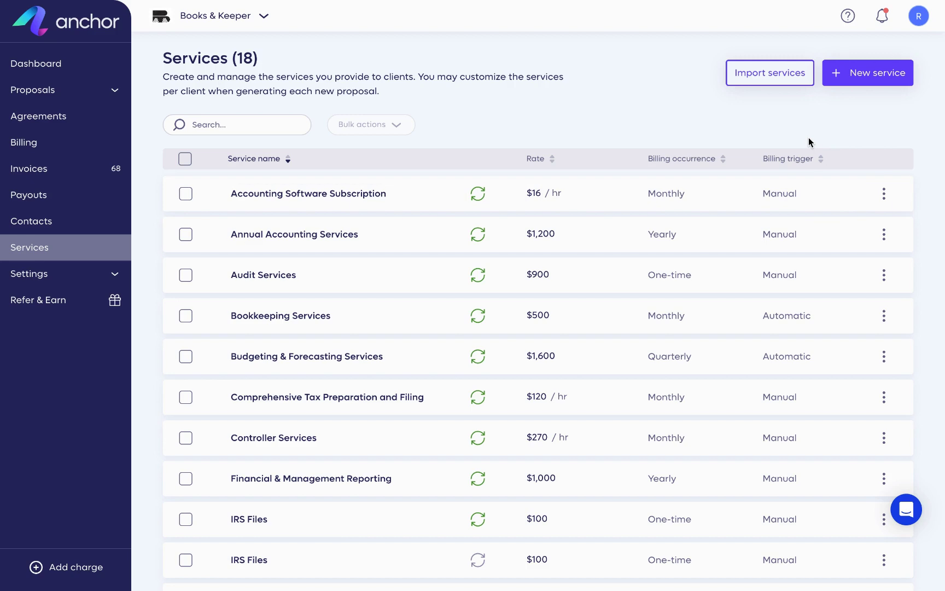
Start a new service named 'Bookkeeping Services monthly'
left_click(862, 79)
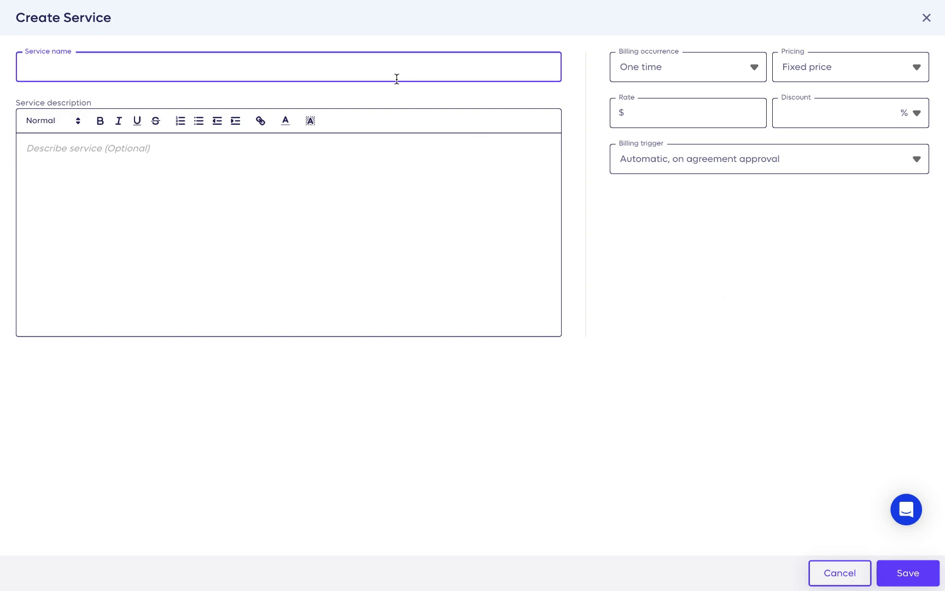
key("super+shift+v")
mouse_move(424, 100)
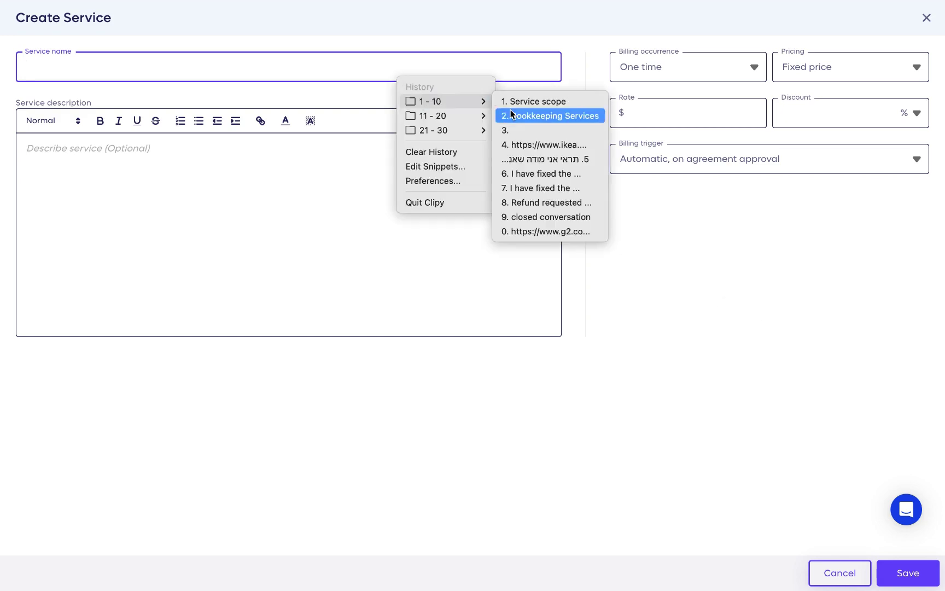
left_click(517, 116)
left_click(265, 160)
left_click(241, 80)
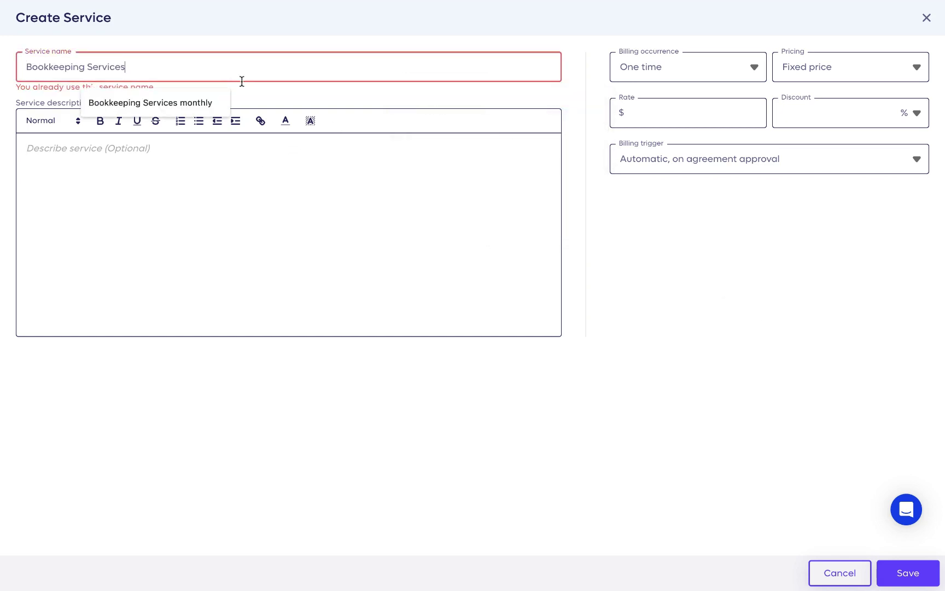
left_click(208, 96)
Paste the service scope into the description, bullet the six scope lines and bold the Service scope heading
left_click(176, 166)
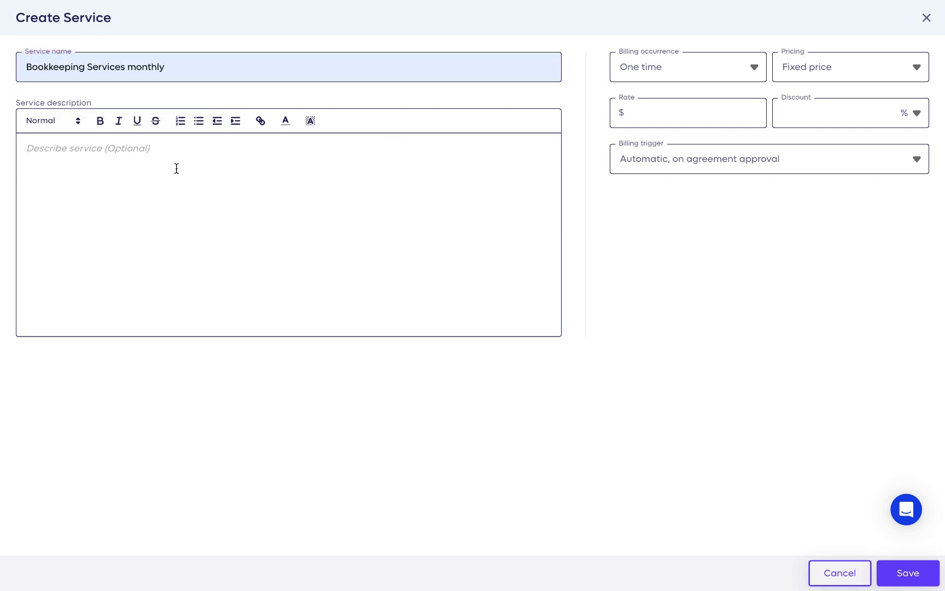
key("super+shift+v")
mouse_move(211, 190)
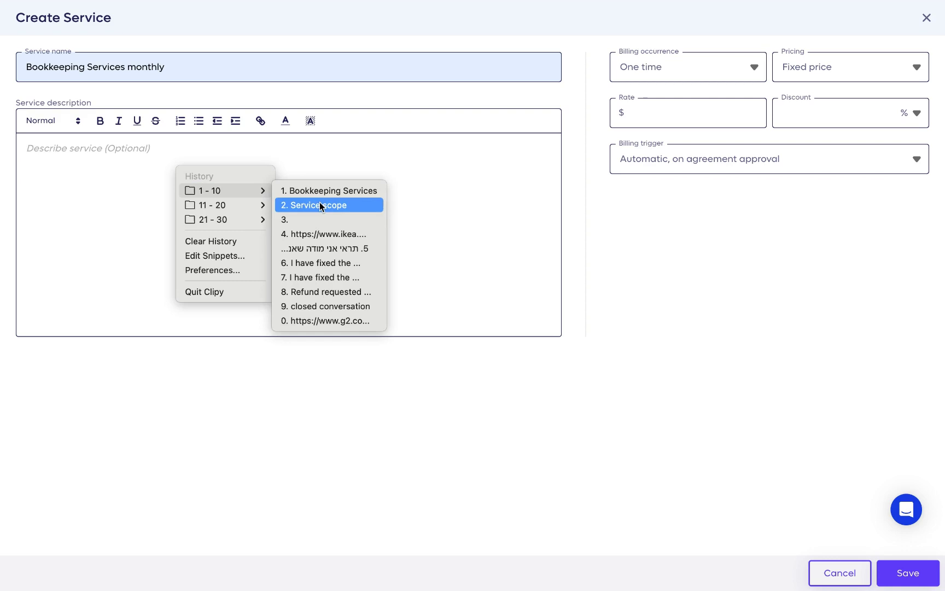
left_click(322, 205)
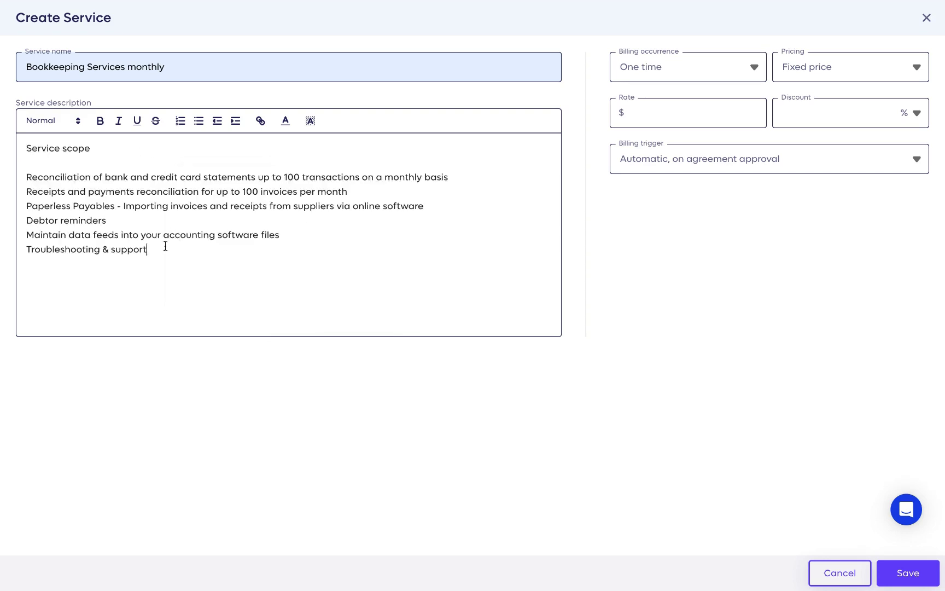
left_click_drag(165, 246, 20, 176)
left_click(195, 124)
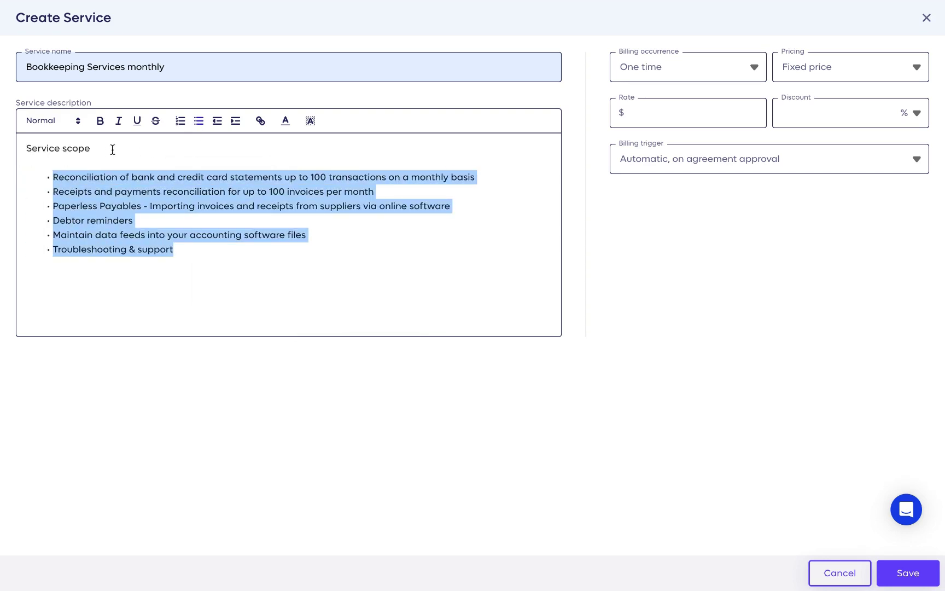
left_click_drag(112, 148, 0, 150)
key("ctrl+b")
left_click(122, 291)
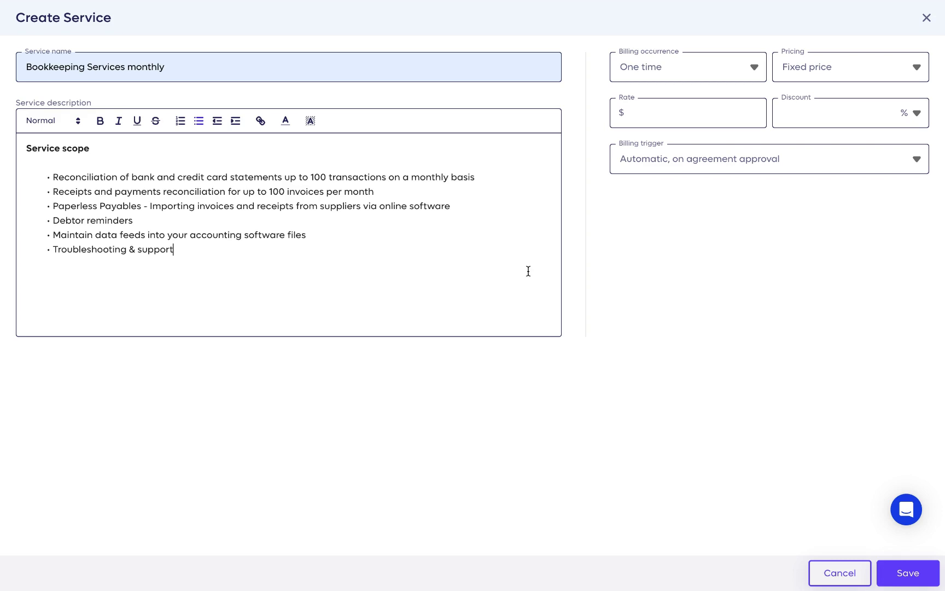
left_click(673, 80)
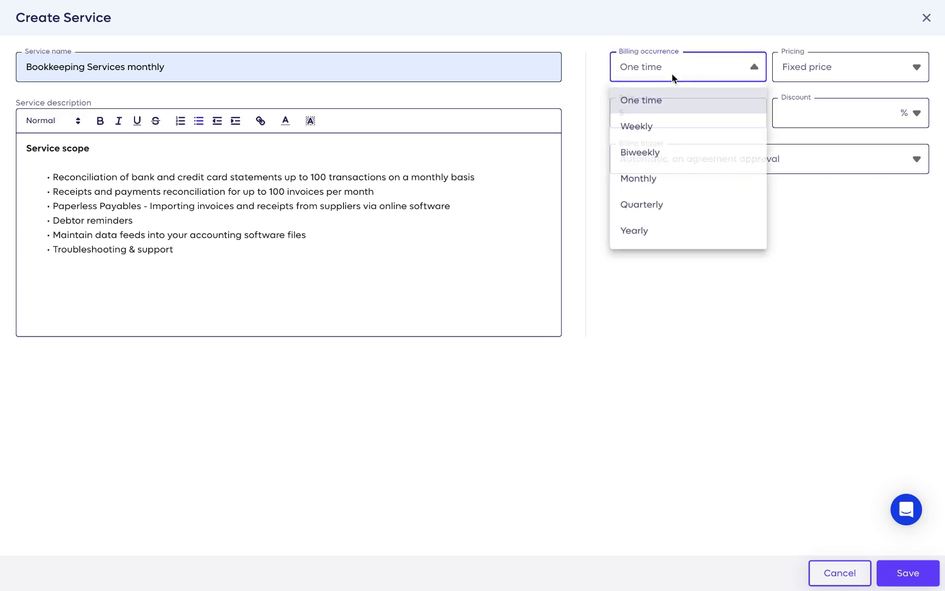
left_click(684, 101)
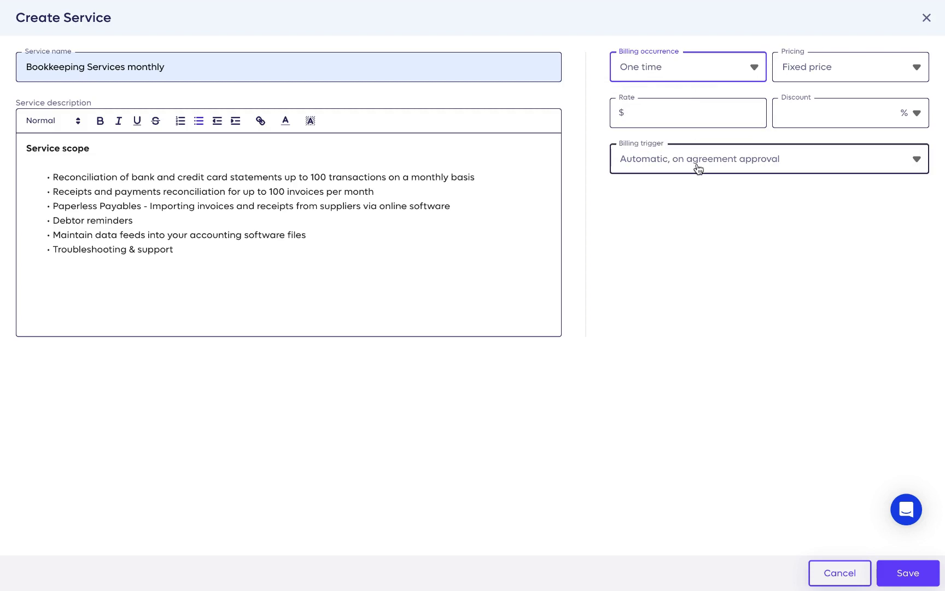
left_click(797, 159)
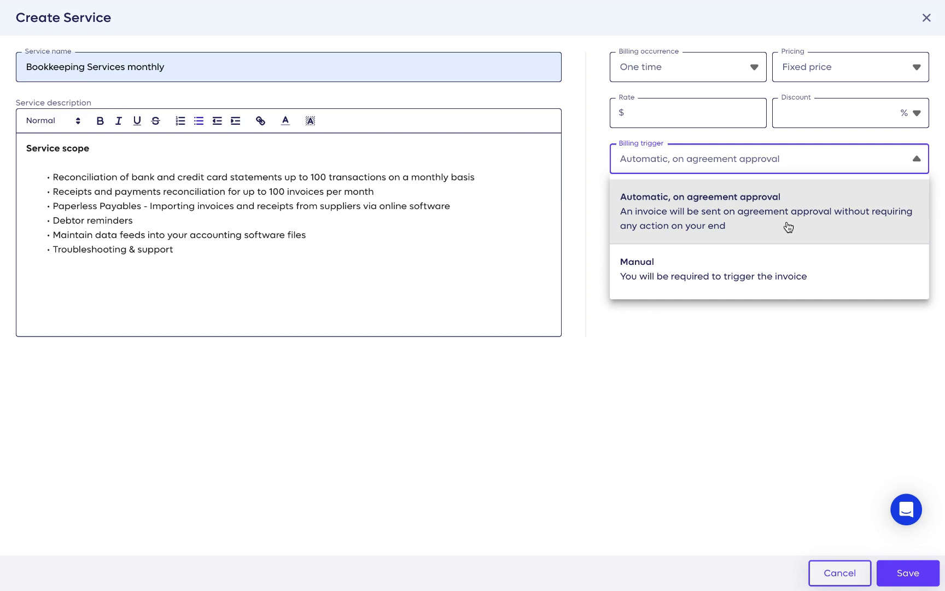
left_click(602, 195)
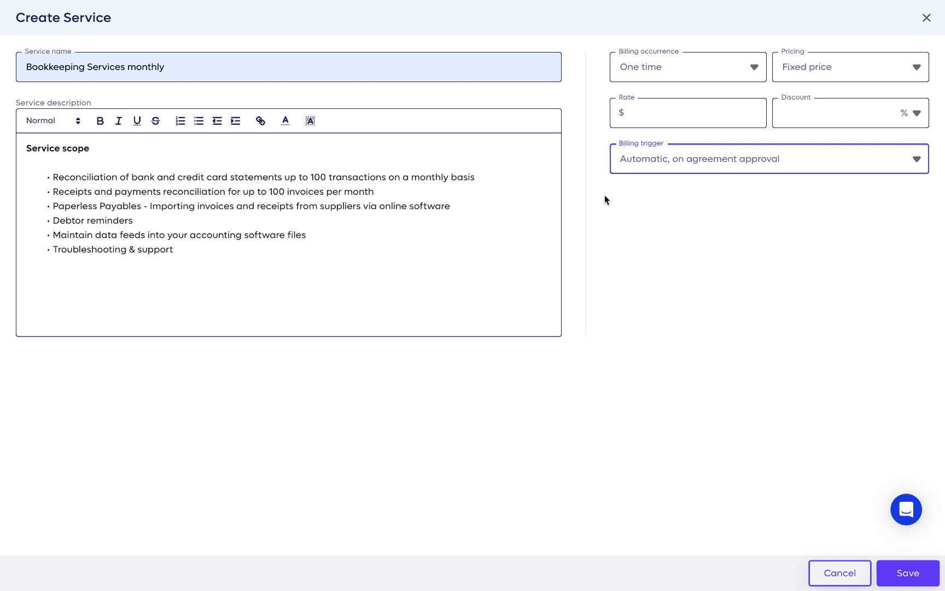
left_click(629, 163)
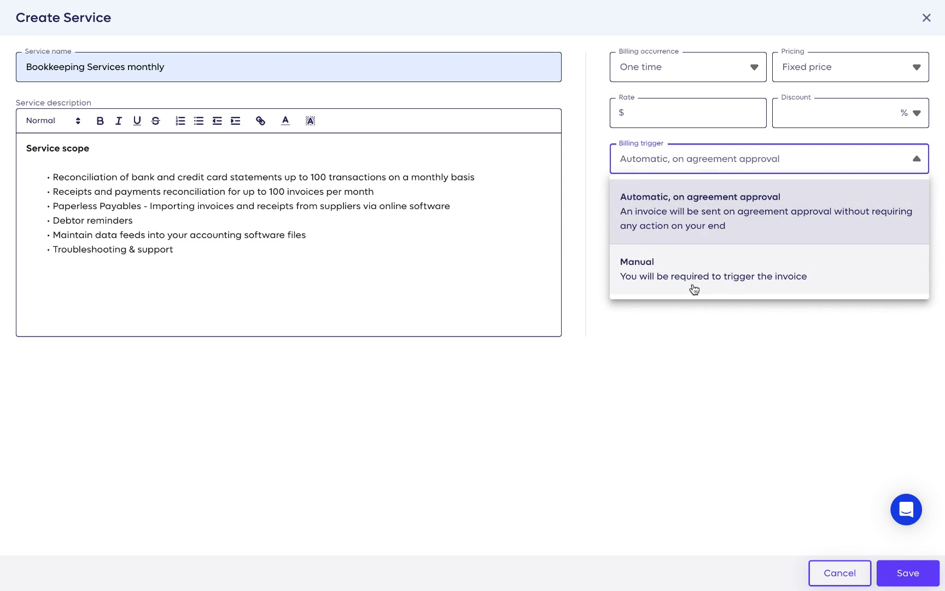
Keep Fixed price pricing and enter a $750 service rate
left_click(699, 318)
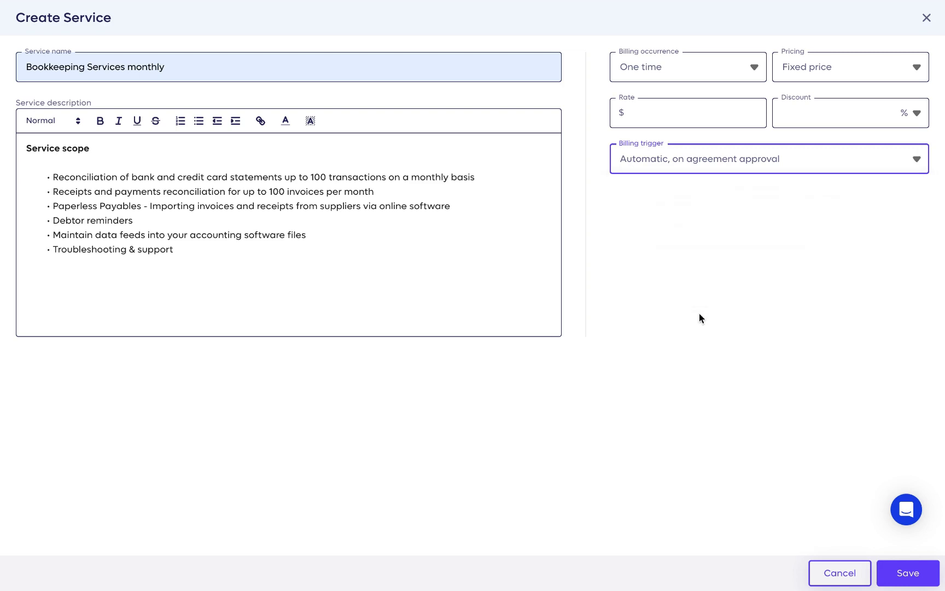
left_click(831, 78)
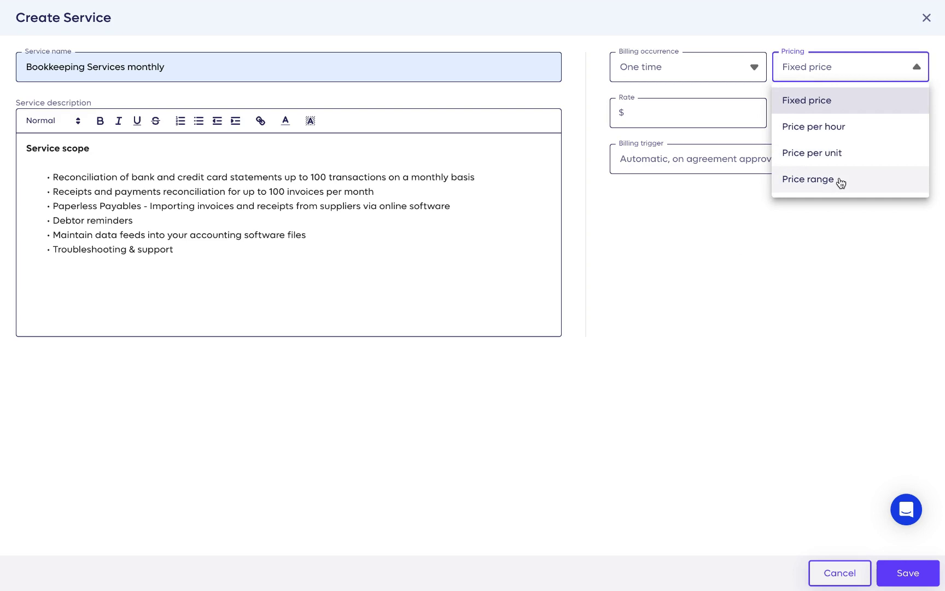
left_click(829, 100)
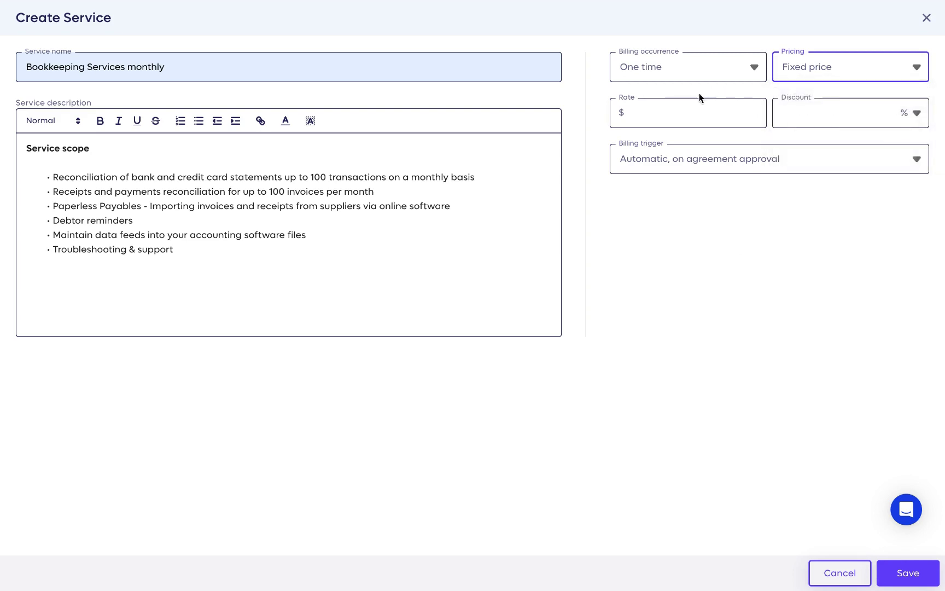
left_click(694, 100)
type("750")
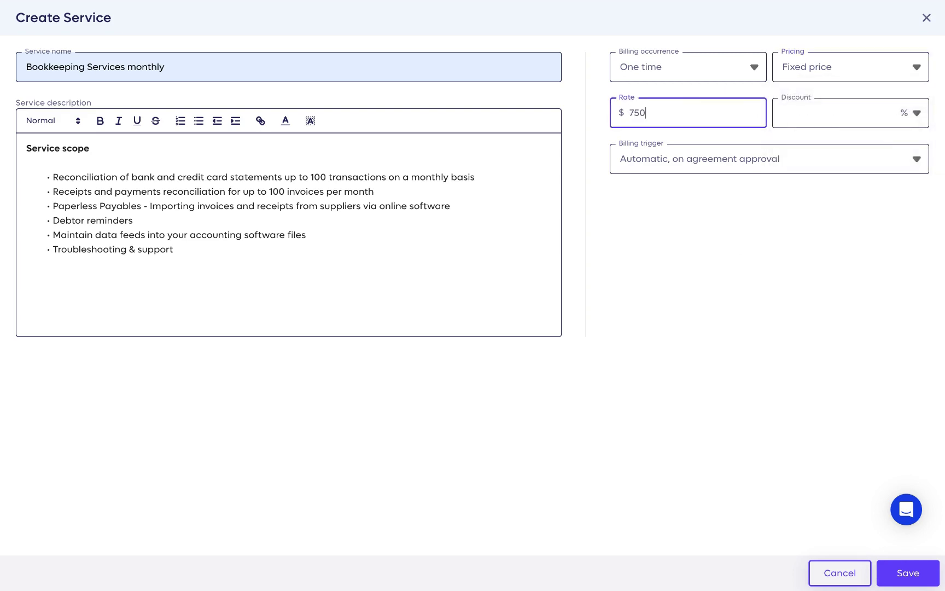
Apply a 10% discount so the price after discount shows $675
left_click(814, 120)
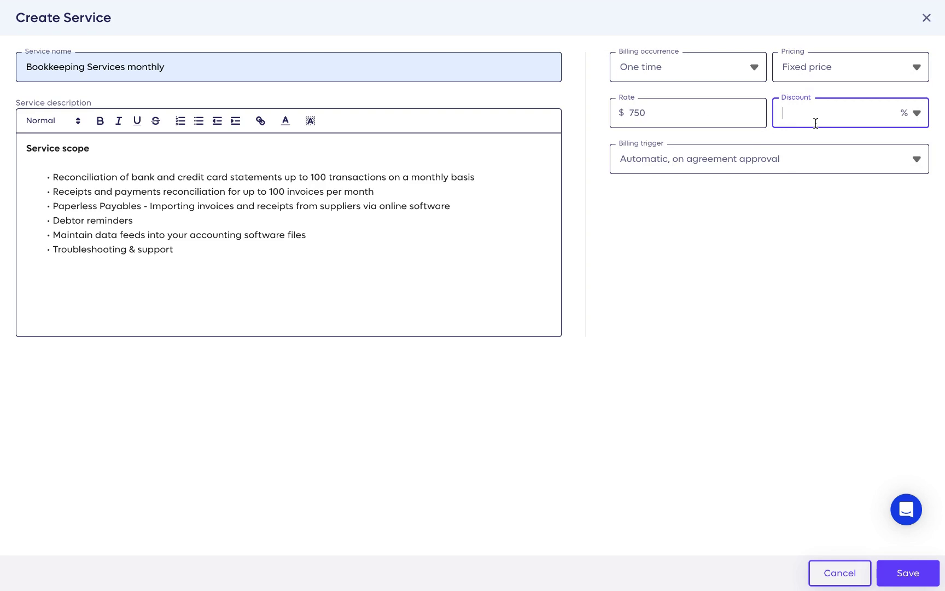
left_click(903, 121)
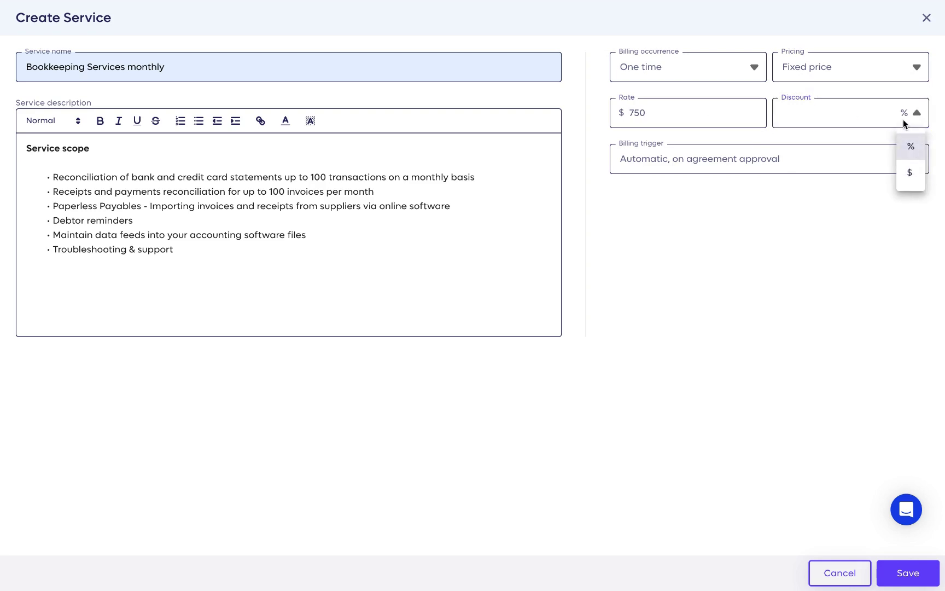
left_click(854, 107)
type("10")
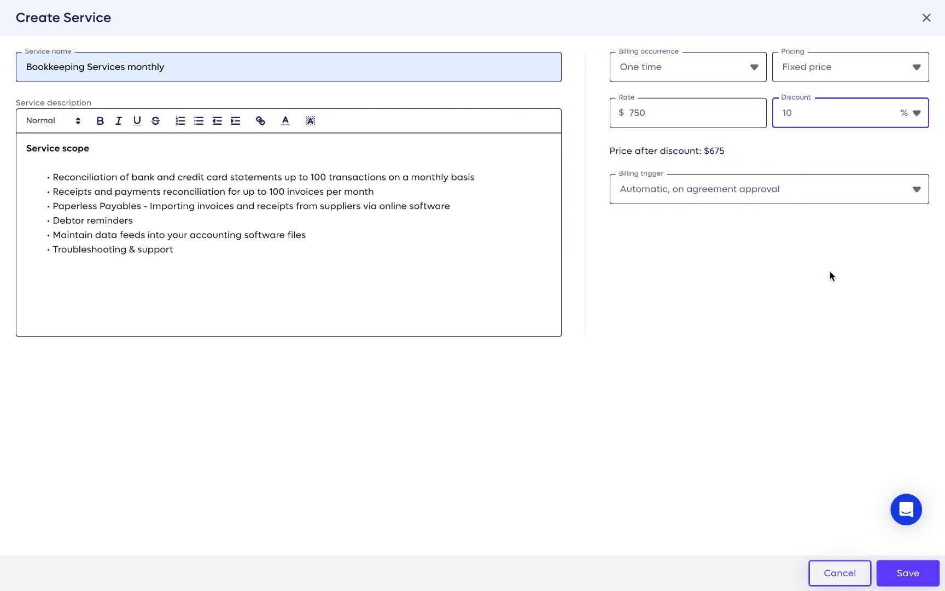
left_click(834, 277)
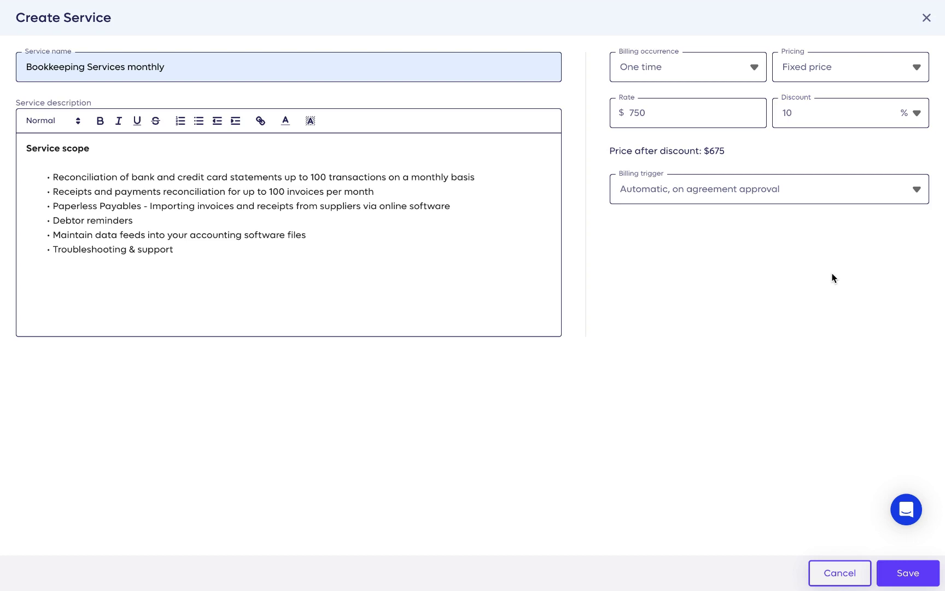
left_click(717, 73)
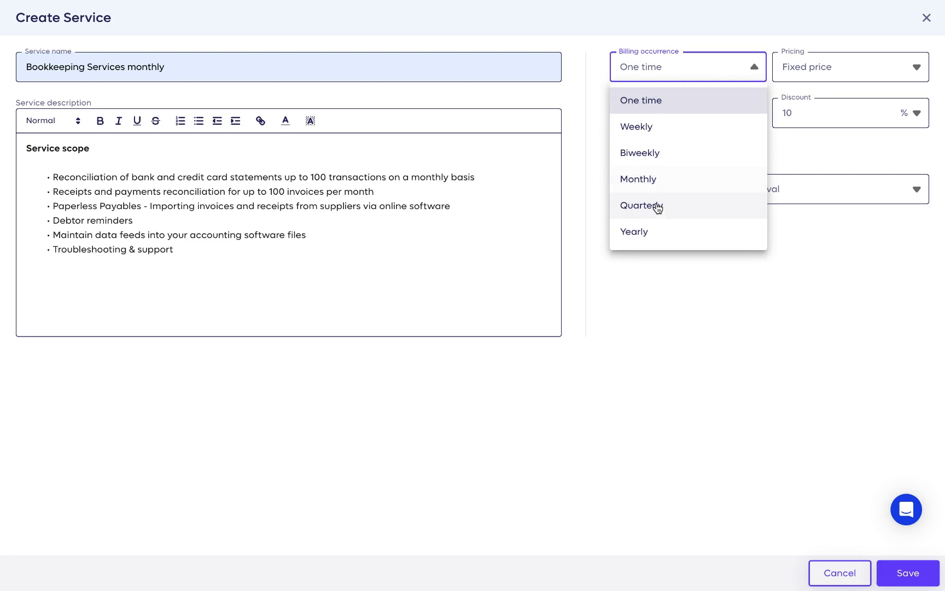
Set billing occurrence to Monthly and change the billing trigger to Manual
left_click(697, 182)
left_click(709, 197)
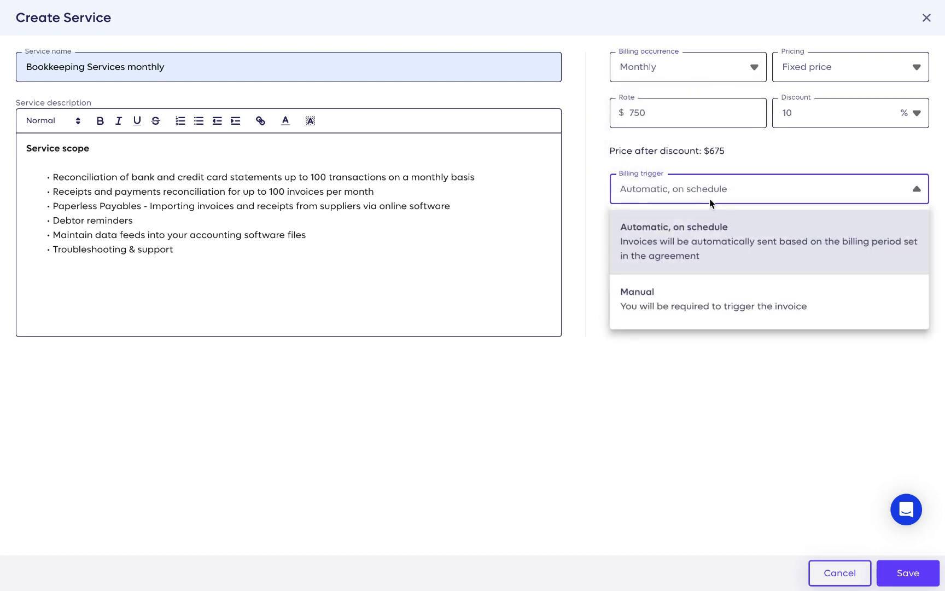
left_click(759, 255)
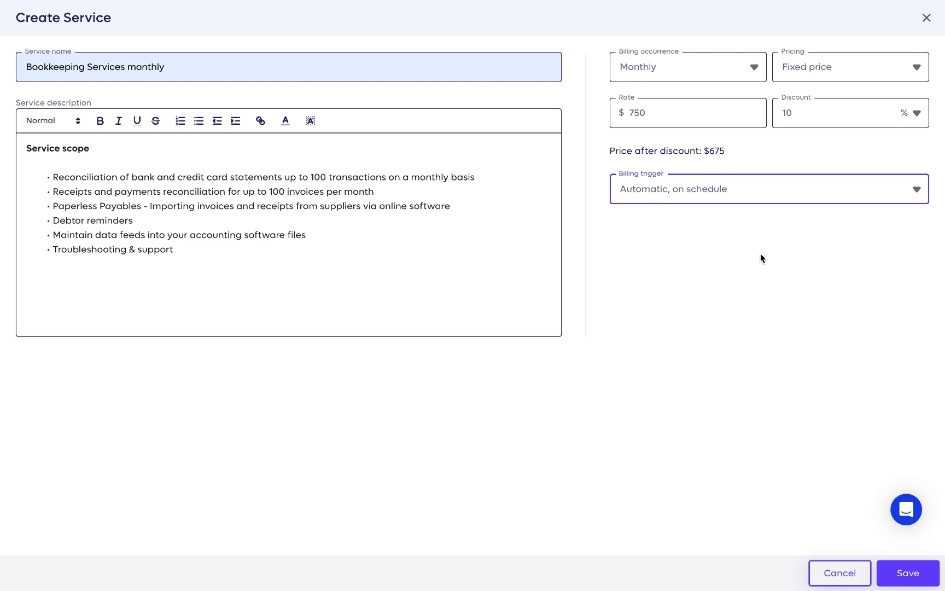
left_click(674, 192)
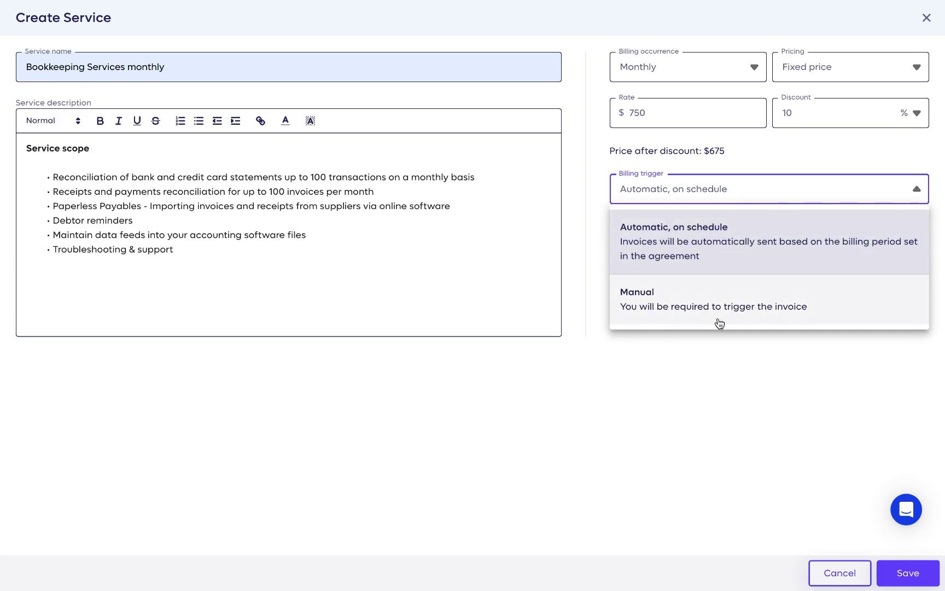
left_click(667, 314)
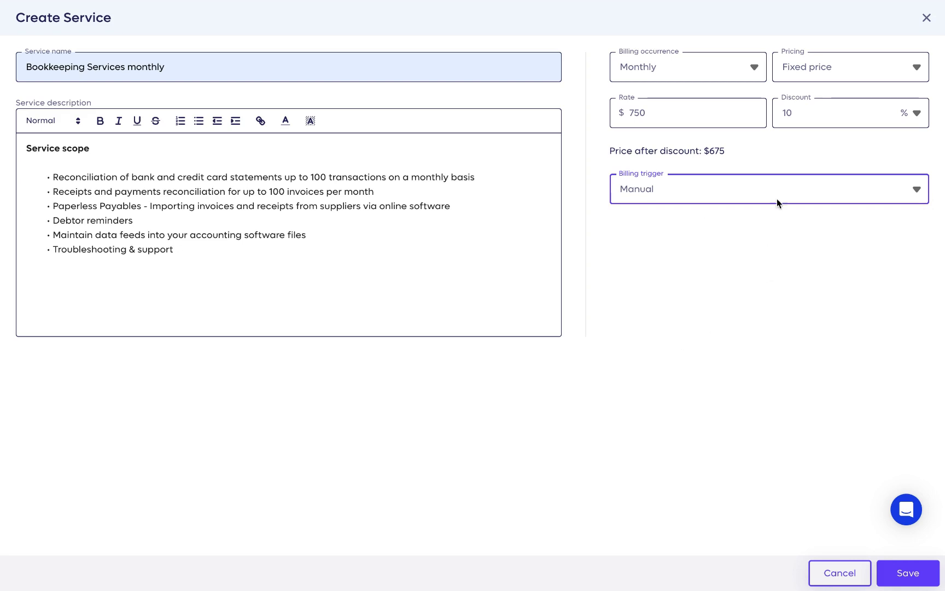
Switch pricing to Price per hour with an $800 hourly rate
left_click(850, 67)
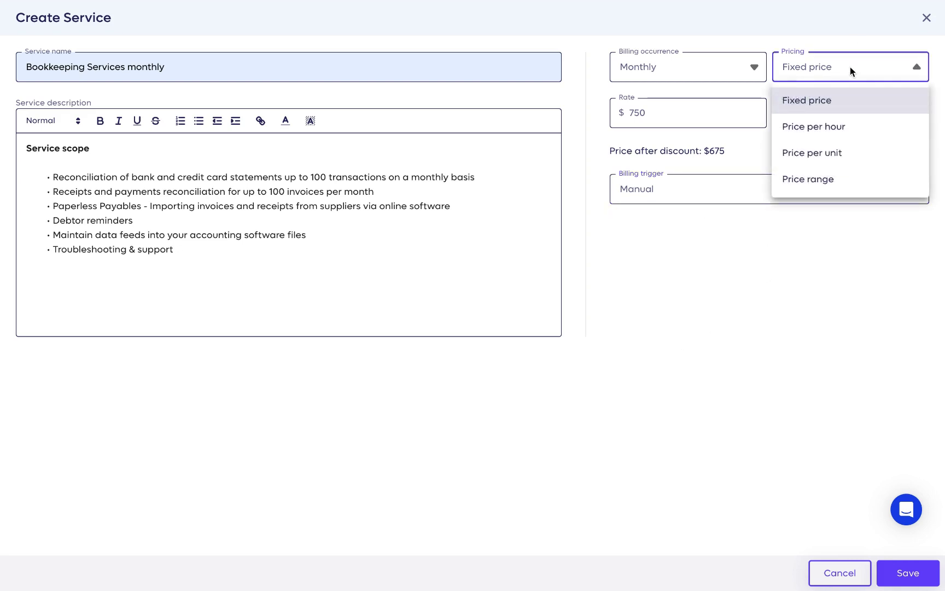
left_click(821, 134)
left_click(744, 234)
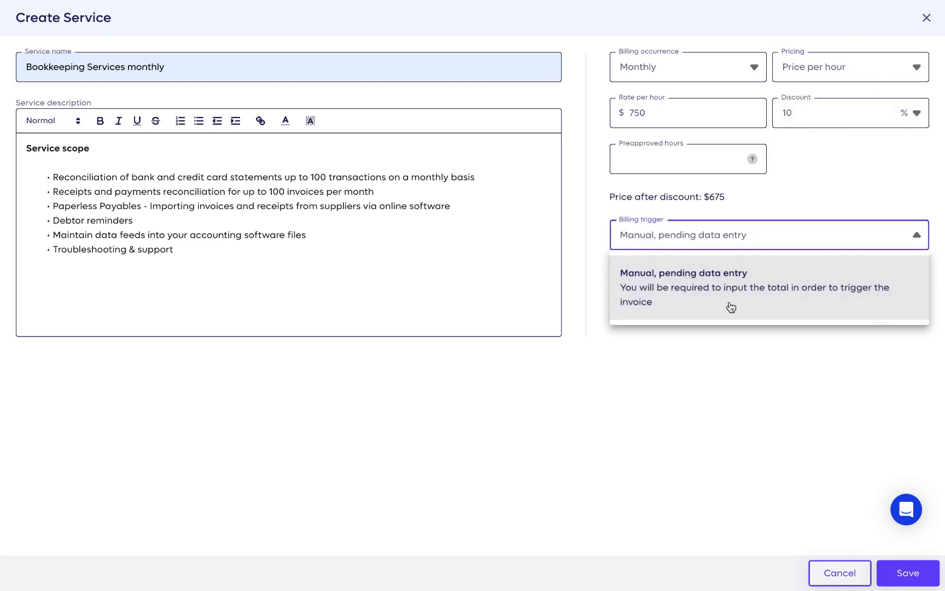
left_click(793, 195)
left_click(734, 113)
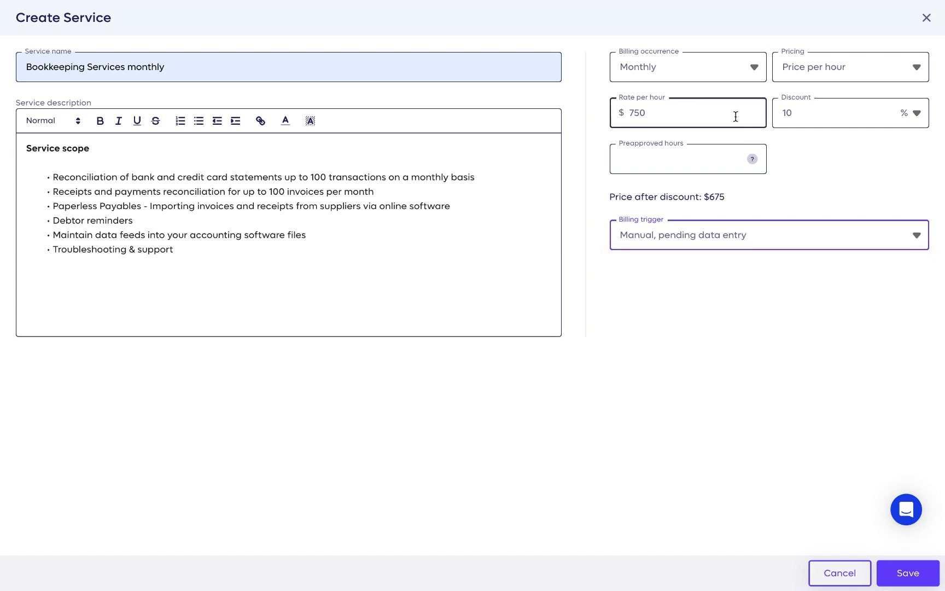
double_click(735, 113)
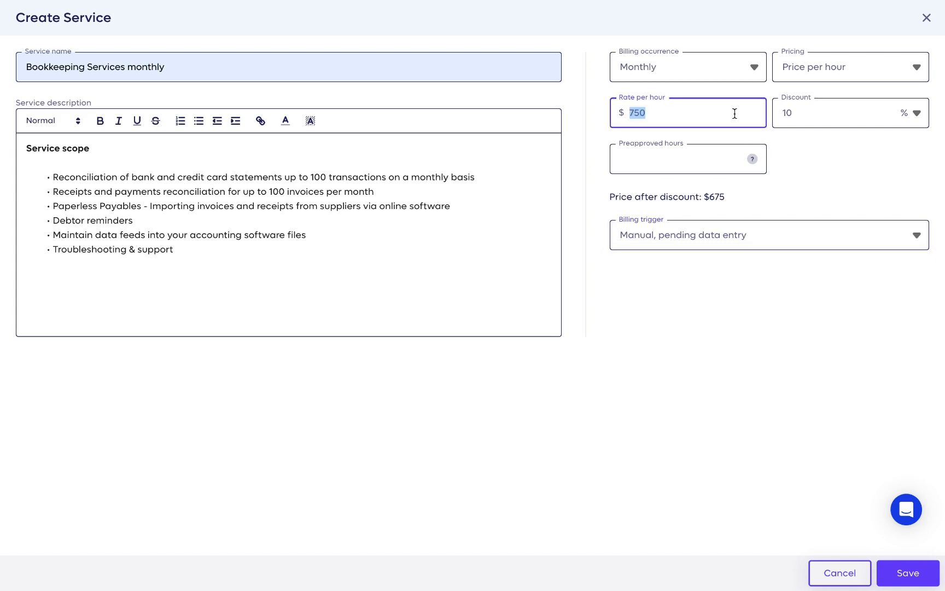
type("800")
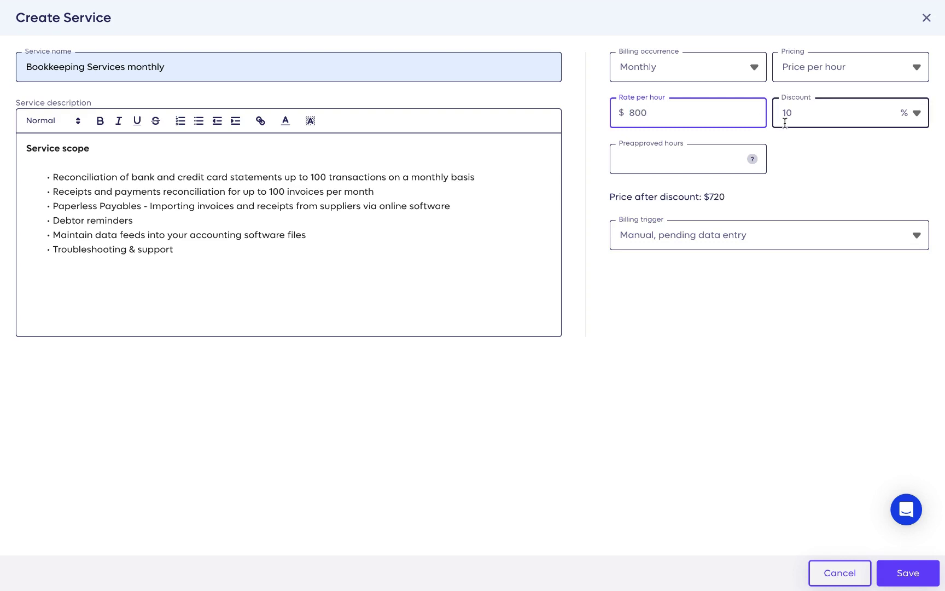
Set preapproved hours to 5, giving $720 after the 10% discount
left_click(680, 154)
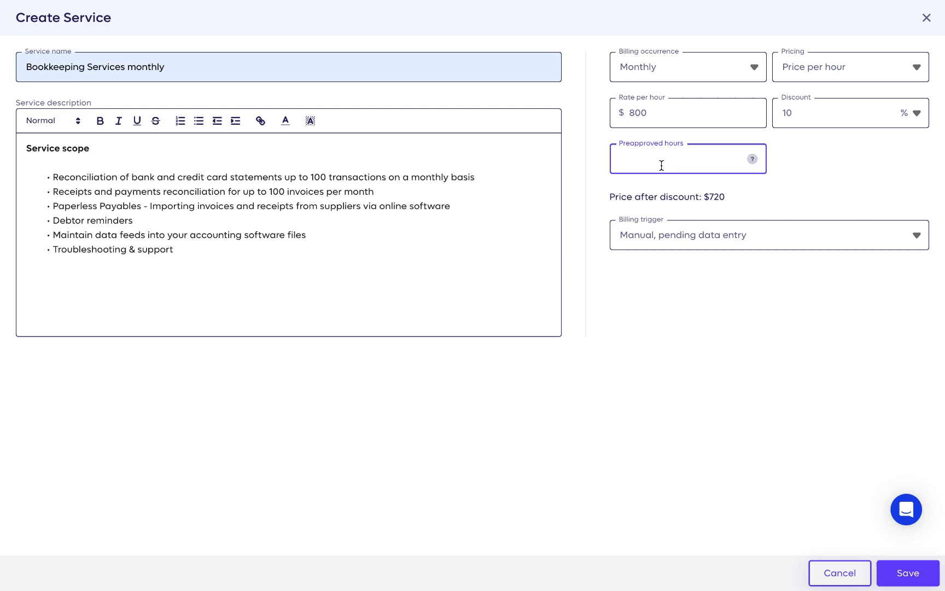
type("10")
mouse_move(753, 158)
double_click(730, 156)
type("5")
key("BackSpace")
type("5")
left_click(789, 183)
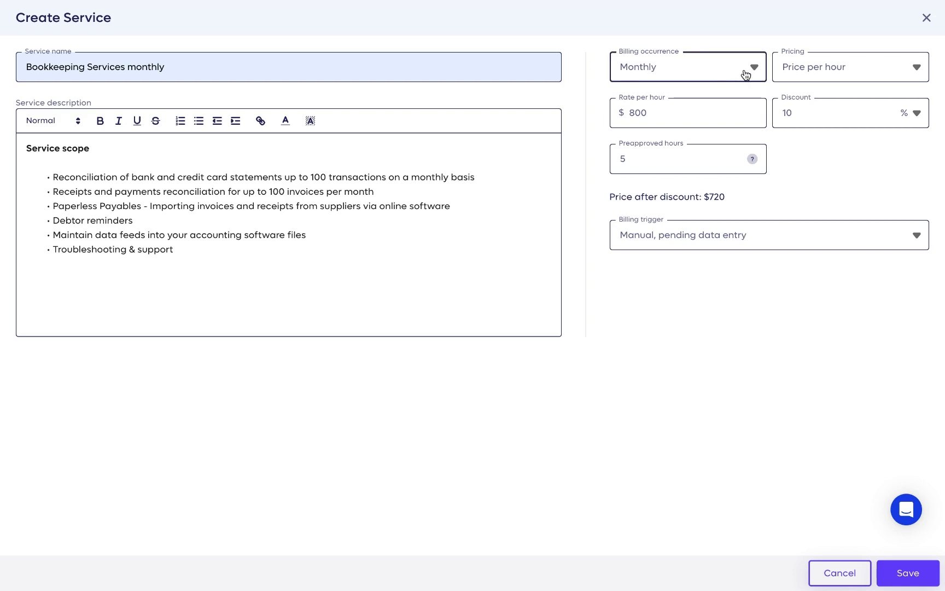
Switch to Price range pricing with a $1000 minimum and $1500 maximum
left_click(784, 68)
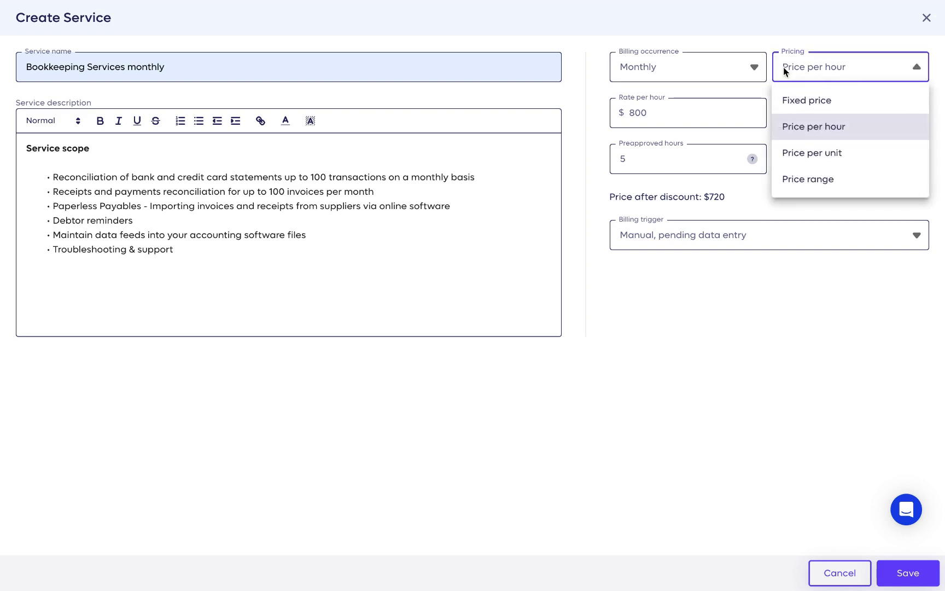
left_click(823, 180)
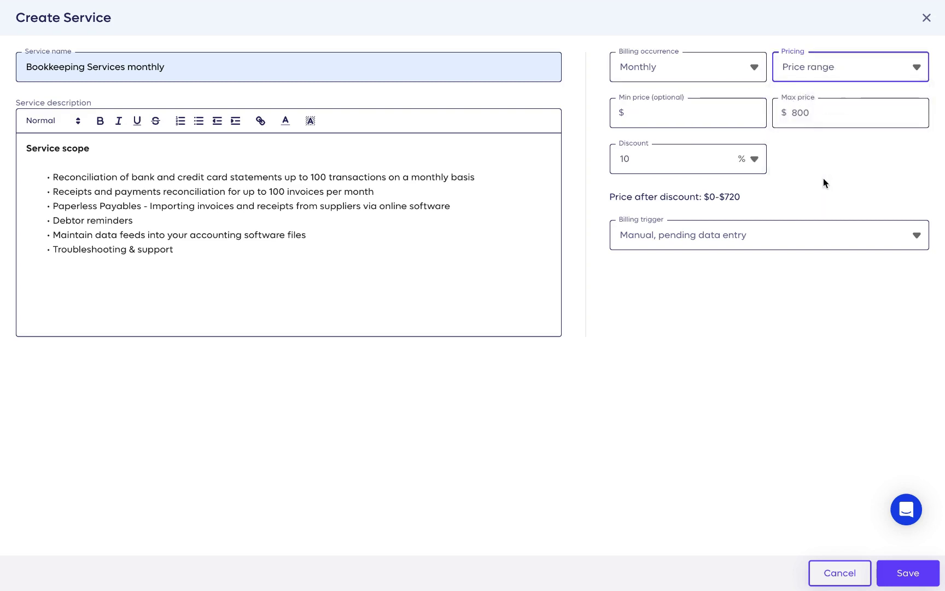
left_click(681, 116)
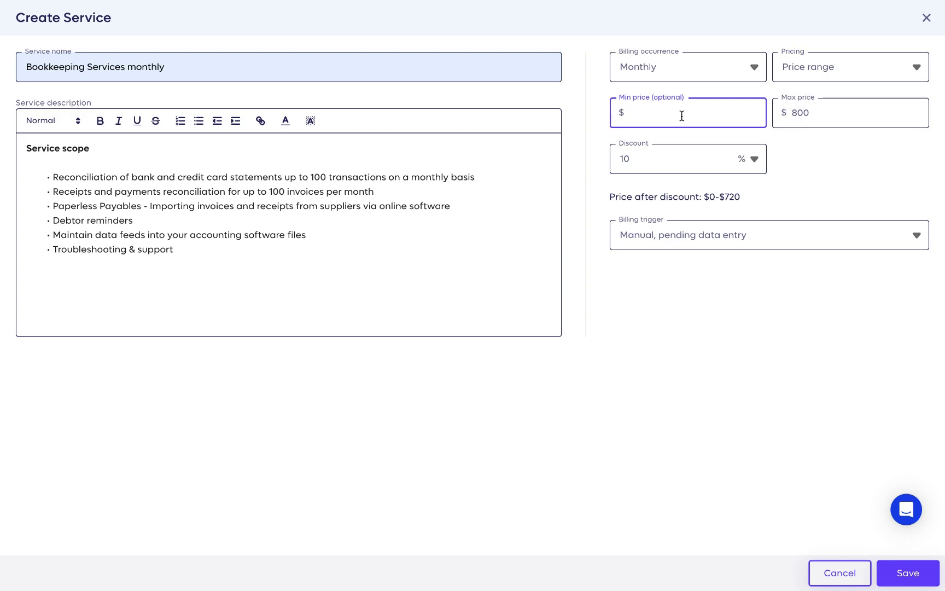
type("1000")
left_click(838, 101)
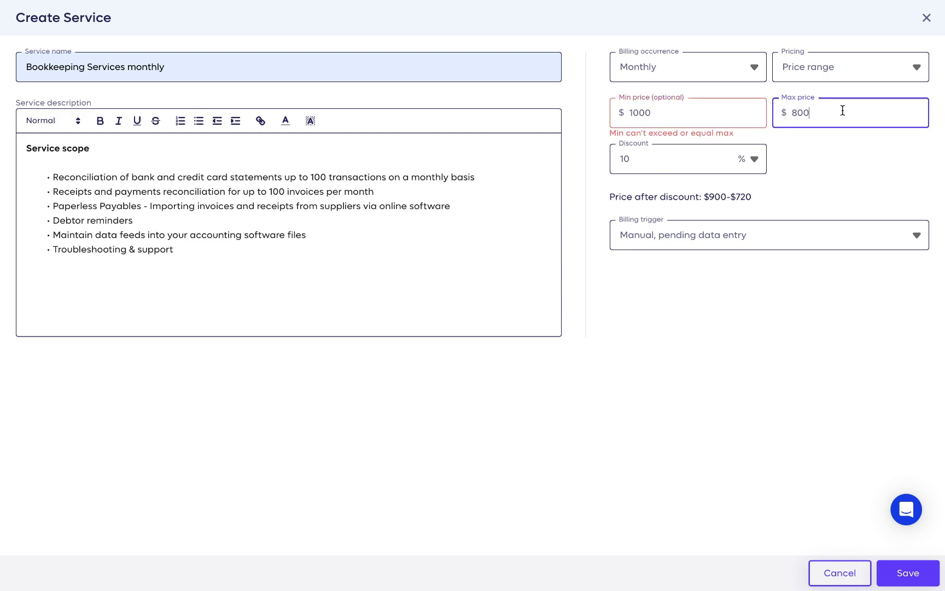
double_click(839, 102)
type("1500")
left_click(853, 156)
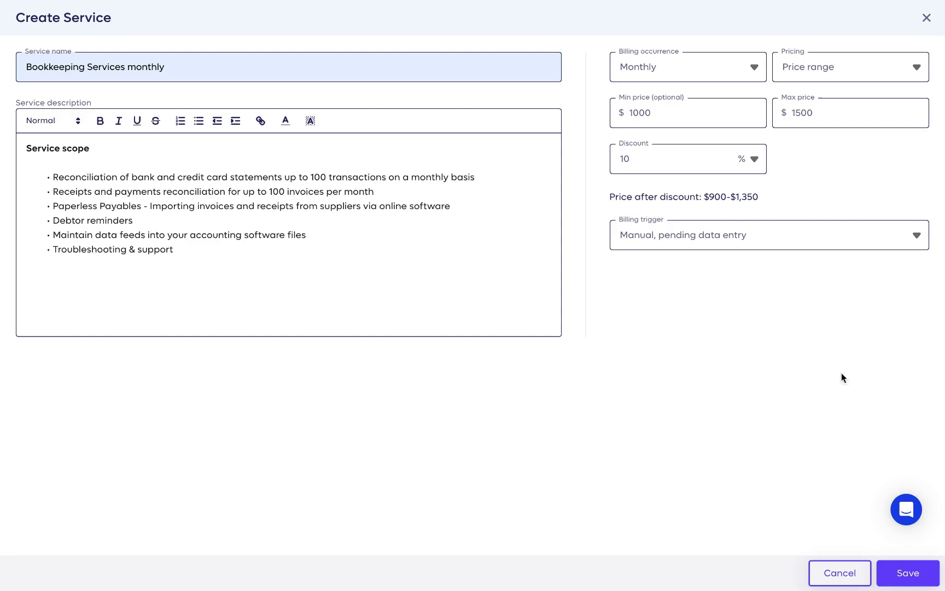
Save the service and filter the Services list by 'month'
left_click(900, 573)
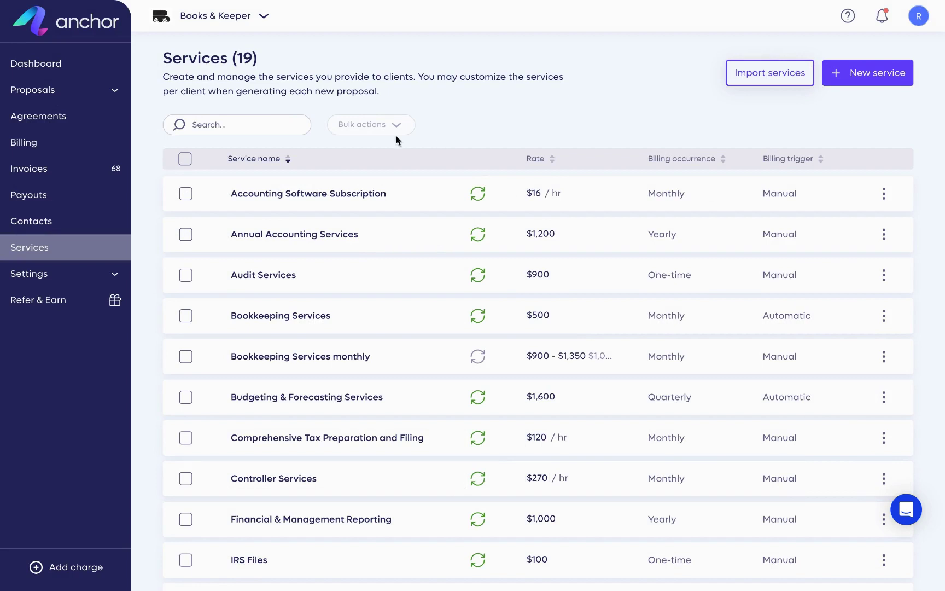
left_click(267, 127)
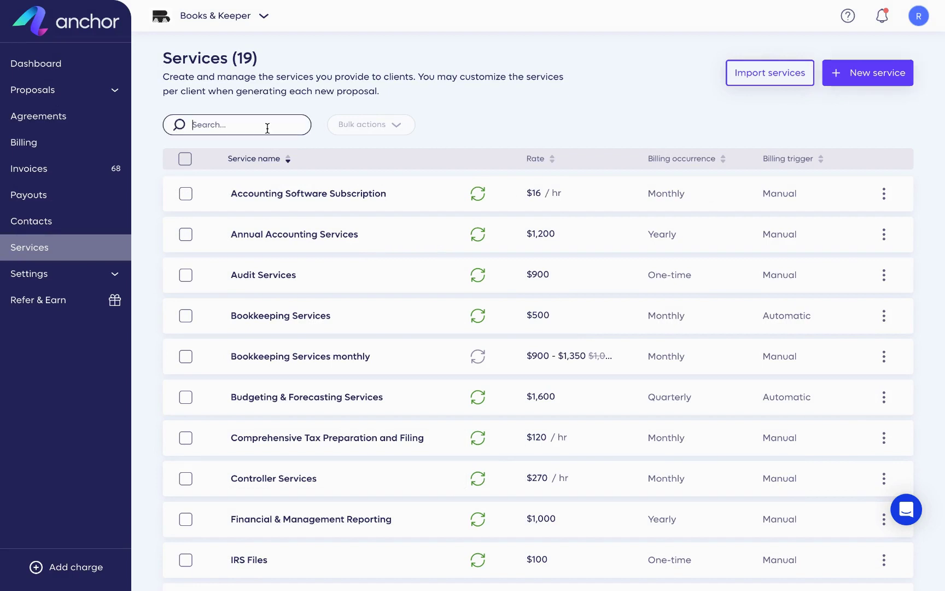
type("month")
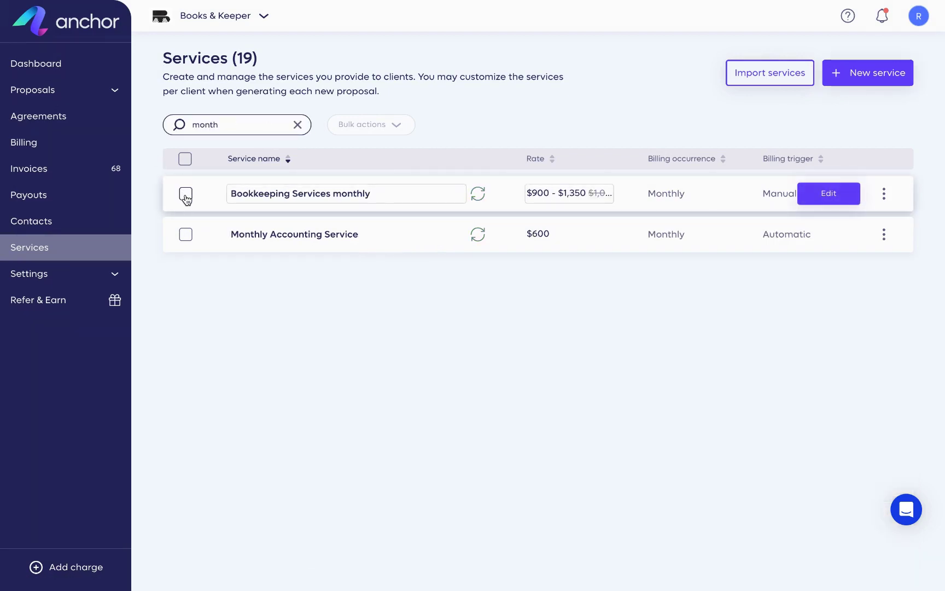